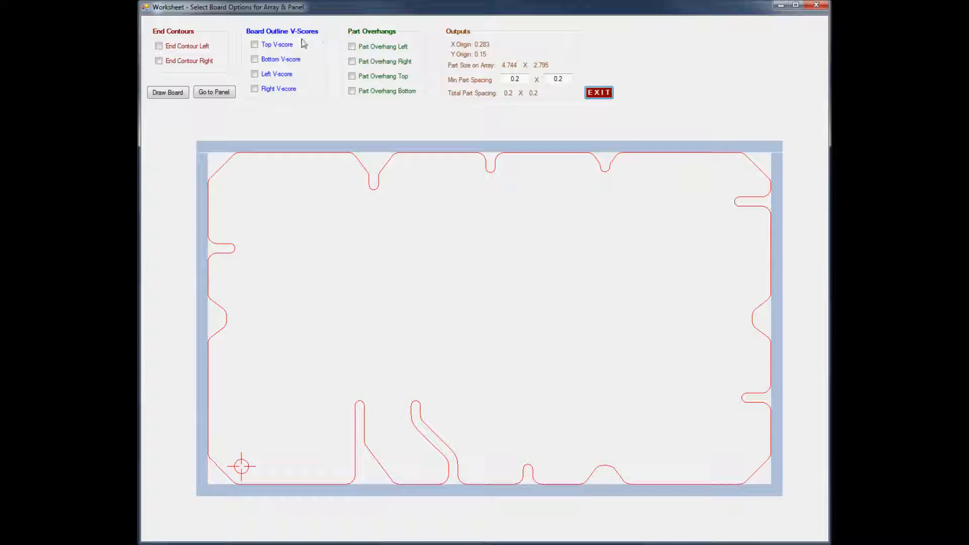
# Enable the top and bottom board outline V-scores and set the second minimum part spacing value to .5
pyautogui.click(255, 45)
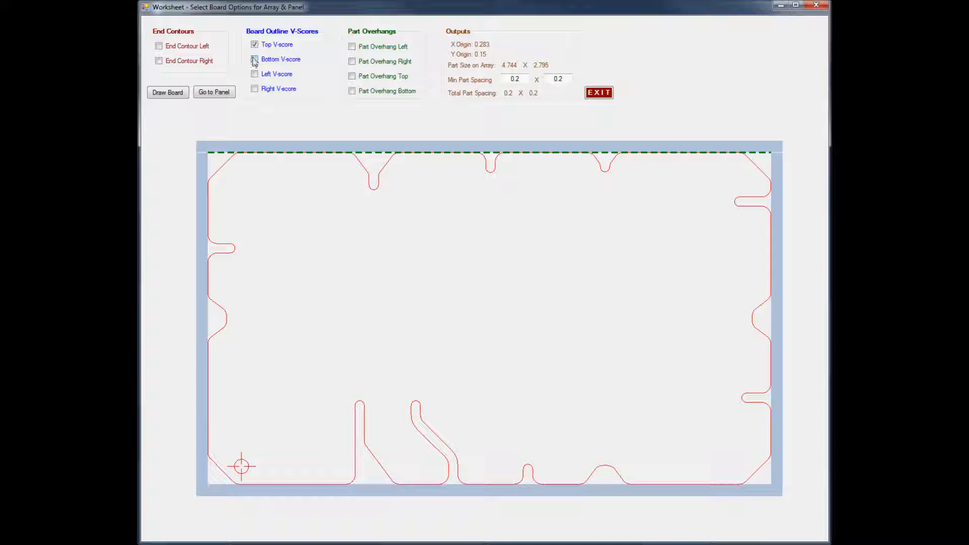
pyautogui.click(255, 60)
pyautogui.doubleClick(543, 79)
pyautogui.press('BackSpace')
pyautogui.write('5')
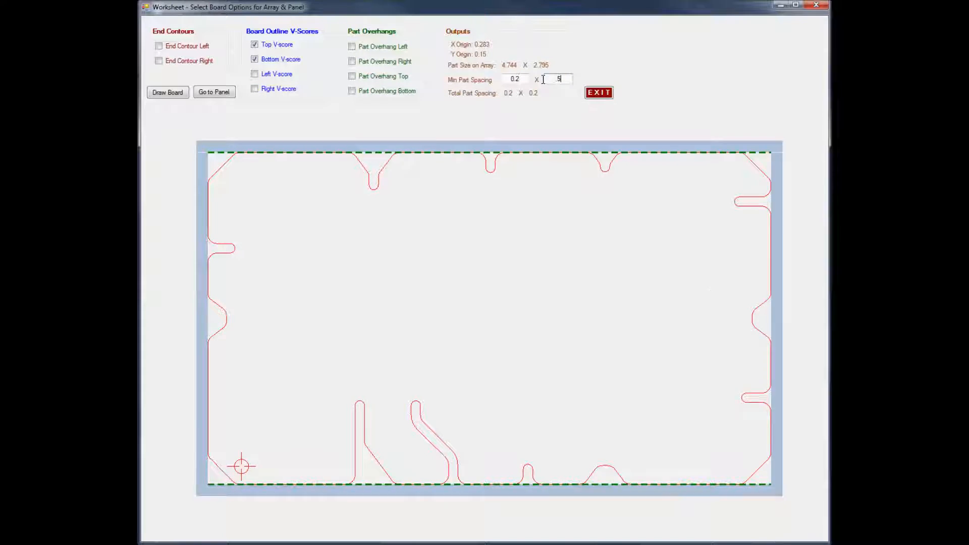
pyautogui.press('Tab')
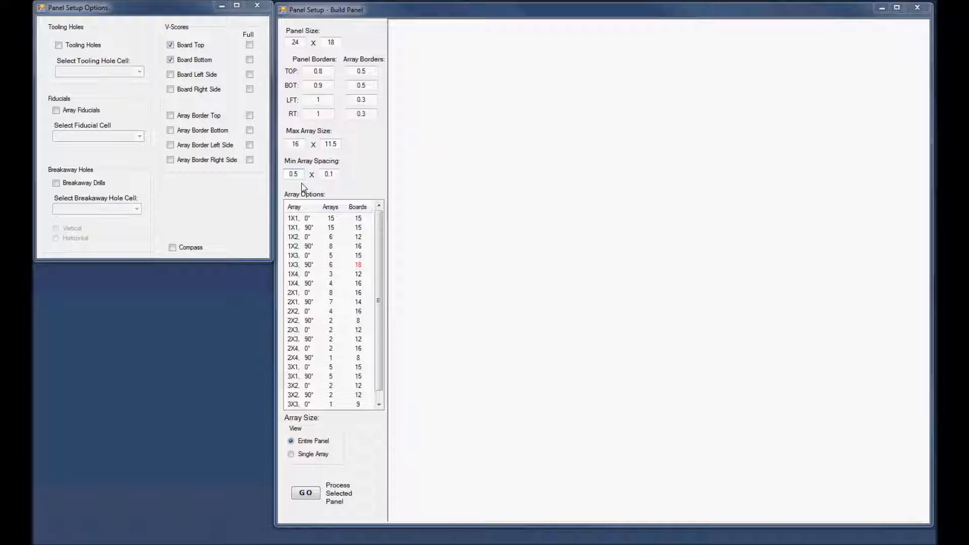
# Preview the 1X2, 1X4 and 2X4 array options at 90°, and select the 1X3, 90° array for the panel
pyautogui.click(296, 248)
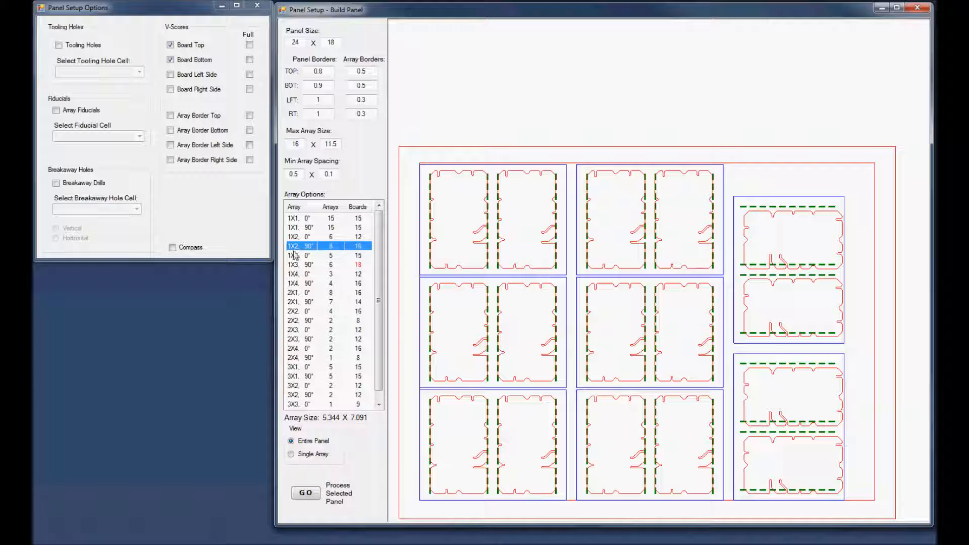
pyautogui.click(295, 285)
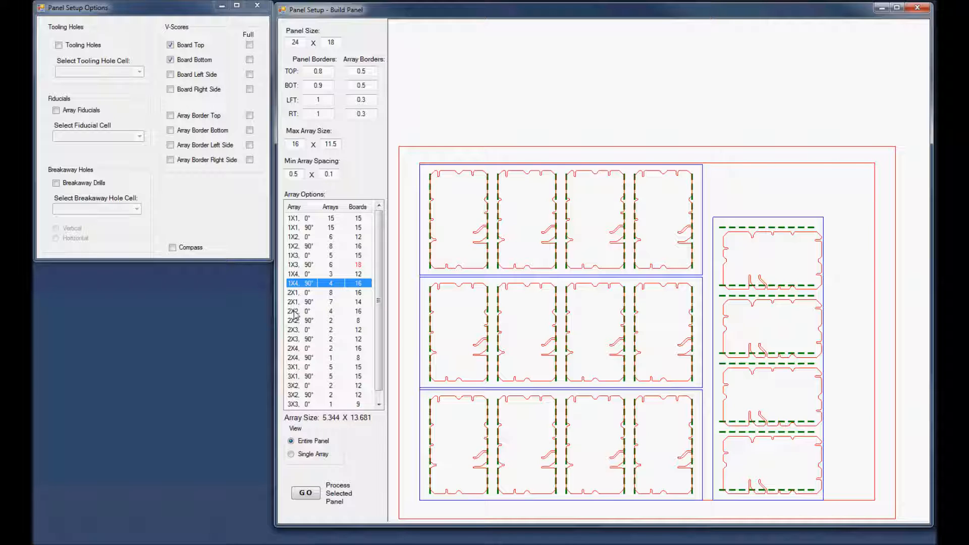
pyautogui.click(297, 358)
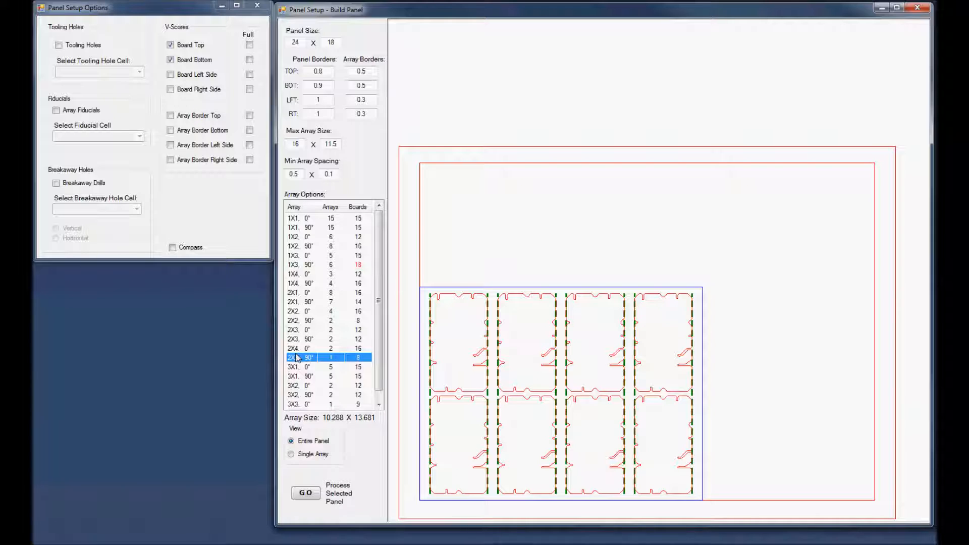
pyautogui.scroll(-1, 298, 358)
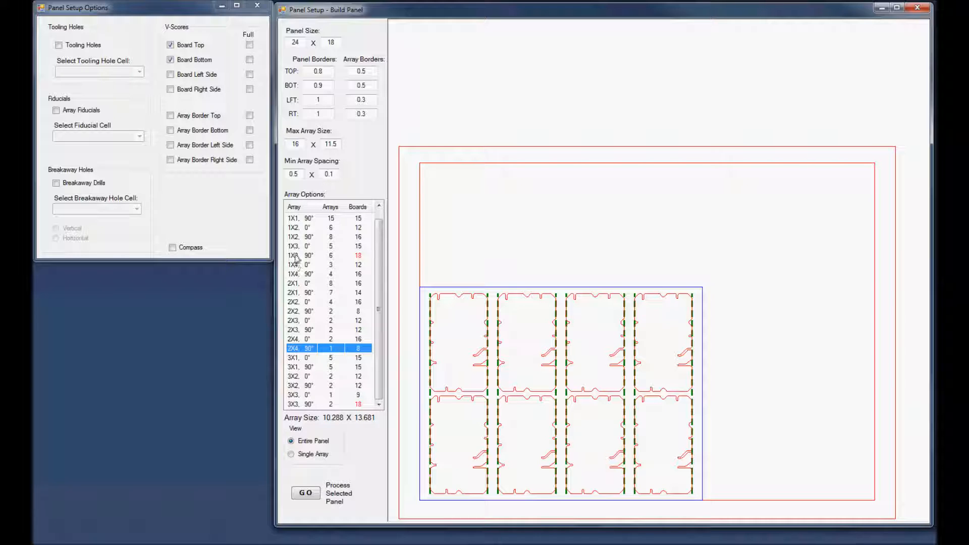
pyautogui.click(297, 256)
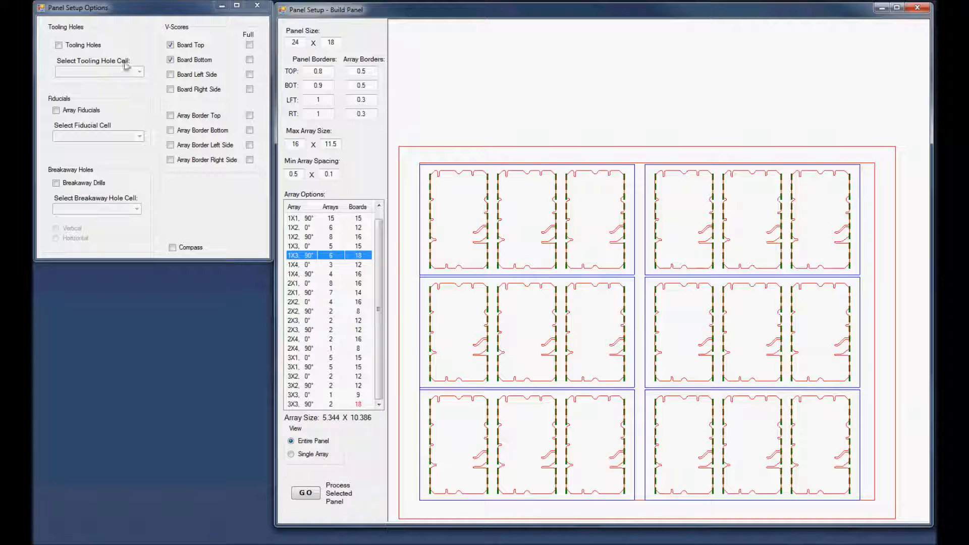
# Add tooling holes to the arrays using the 128THOLE cell
pyautogui.click(58, 46)
pyautogui.click(139, 72)
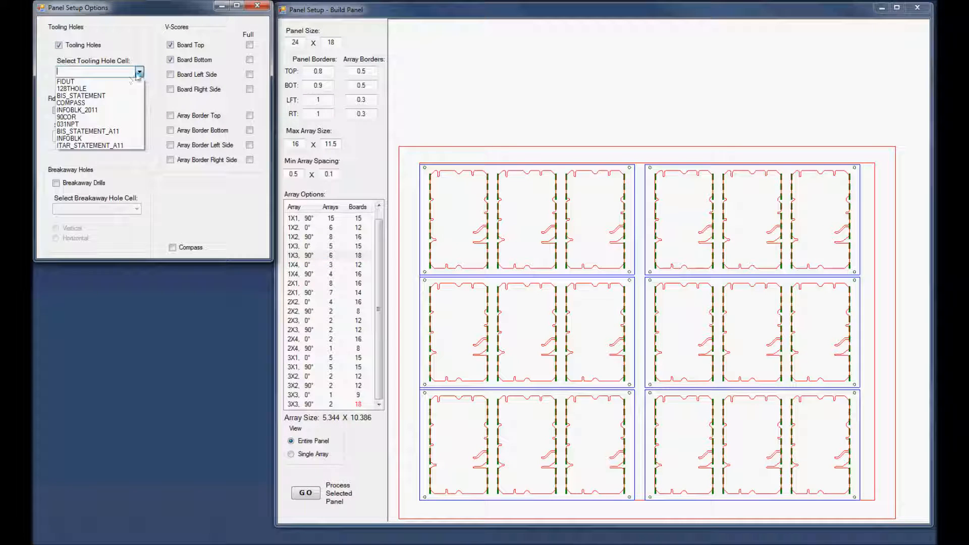
pyautogui.click(98, 89)
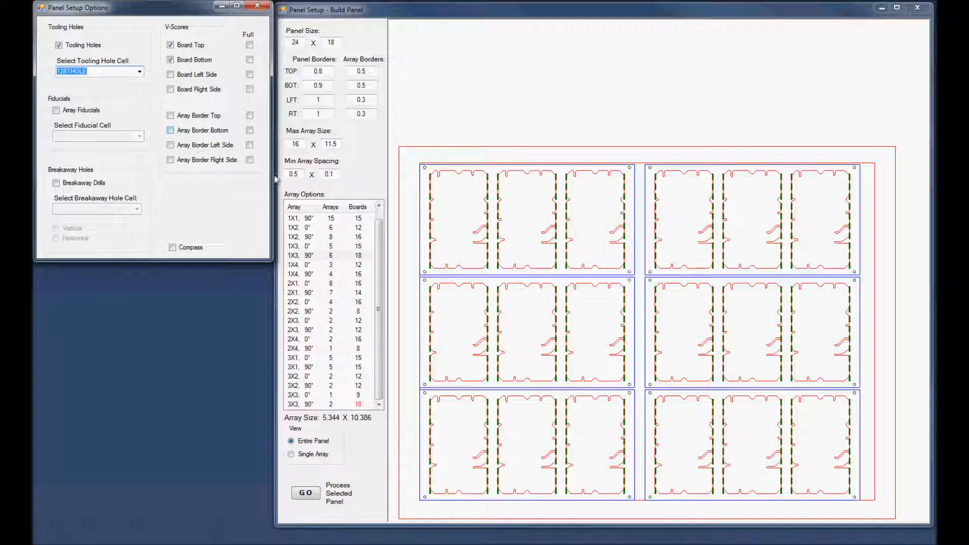
pyautogui.click(420, 183)
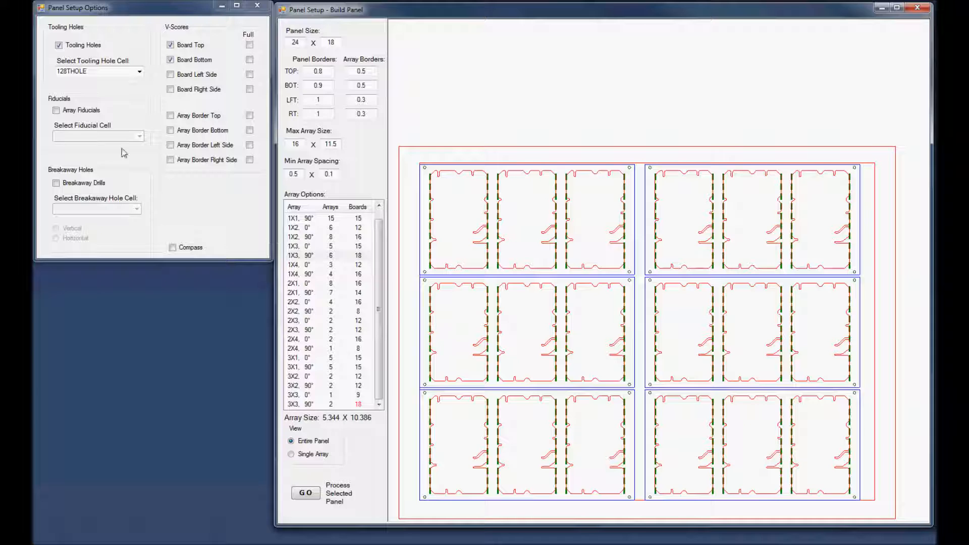
# Add array fiducials using the FIDUT cell
pyautogui.click(61, 110)
pyautogui.click(140, 136)
pyautogui.click(108, 147)
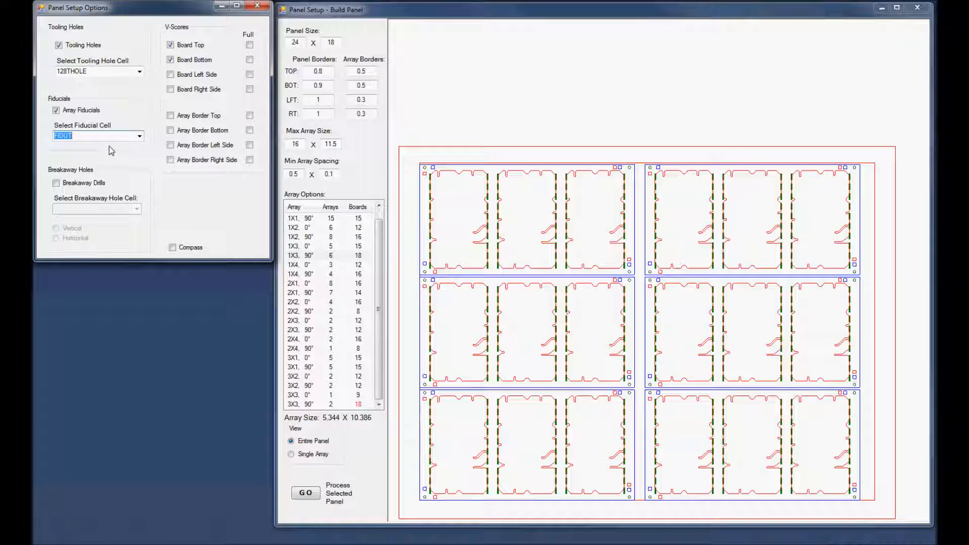
pyautogui.click(410, 182)
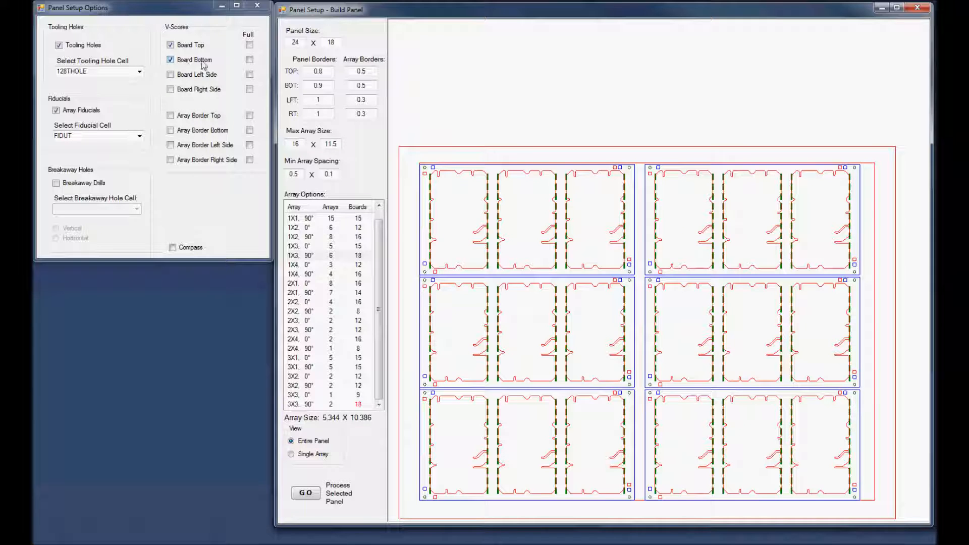
# Extend the Board Top and Board Bottom V-scores across the full array
pyautogui.click(249, 45)
pyautogui.click(250, 60)
pyautogui.click(477, 181)
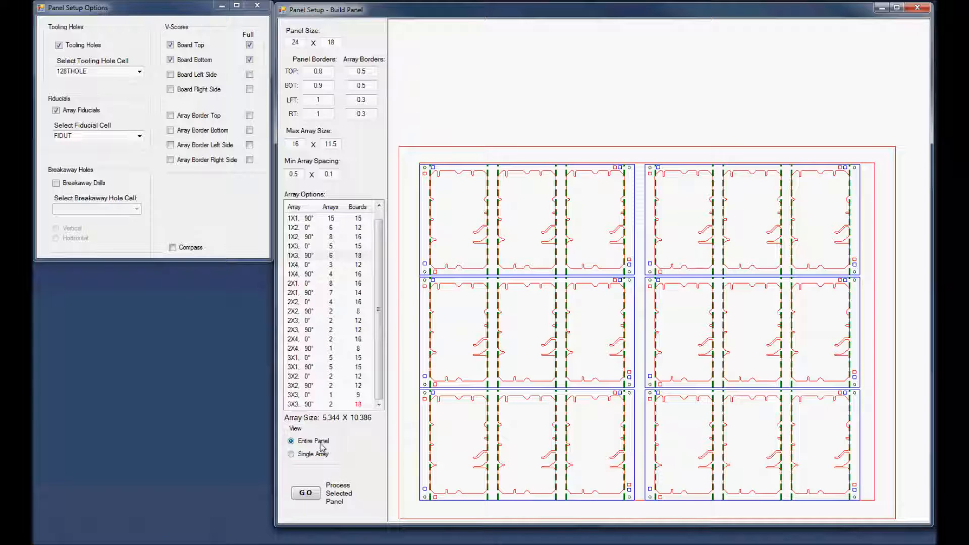
# Inspect a single array with the Board Top V-score's full option off and on, and return to the entire panel view
pyautogui.click(292, 454)
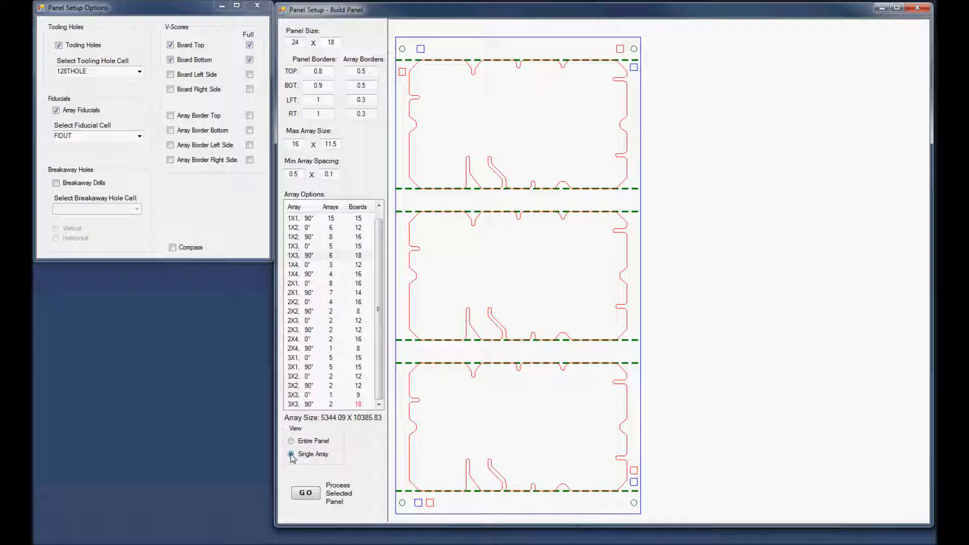
pyautogui.click(251, 46)
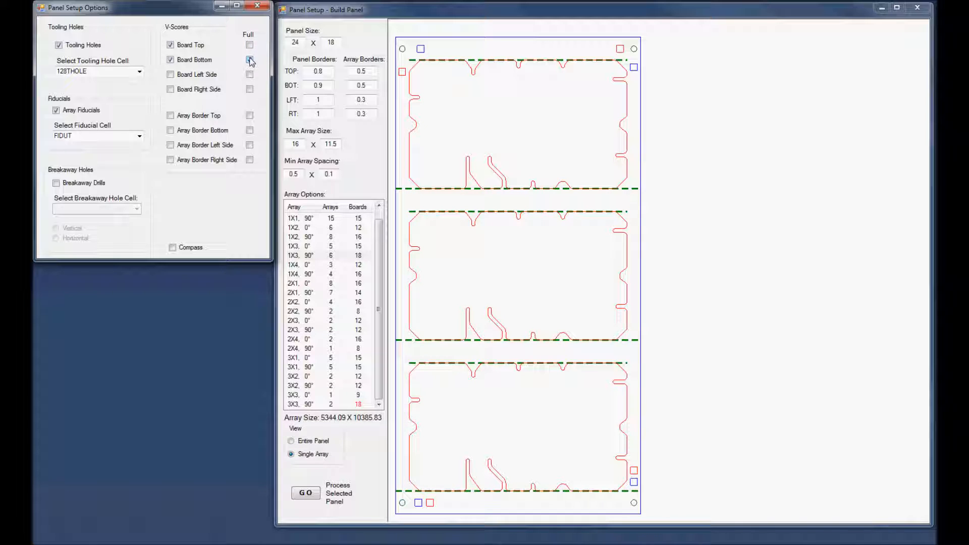
pyautogui.click(250, 45)
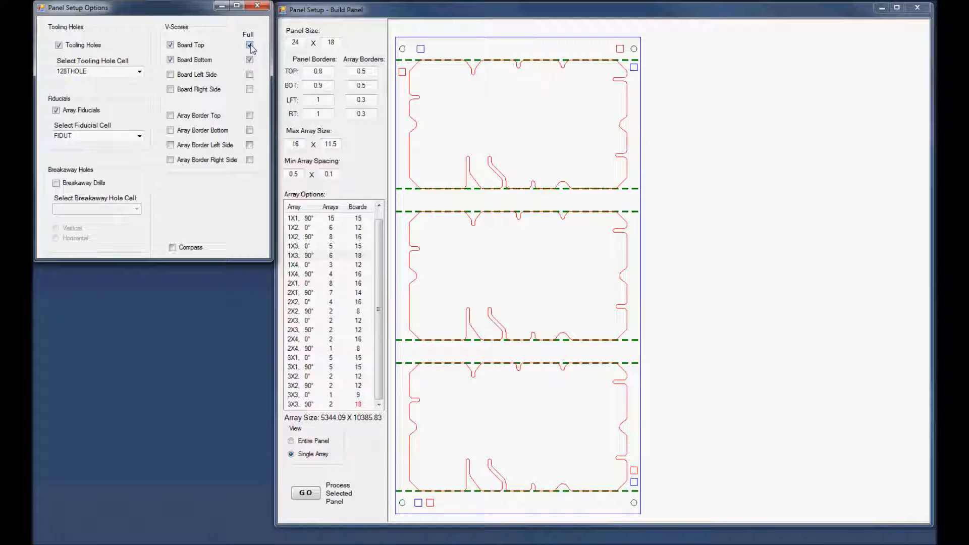
pyautogui.click(398, 69)
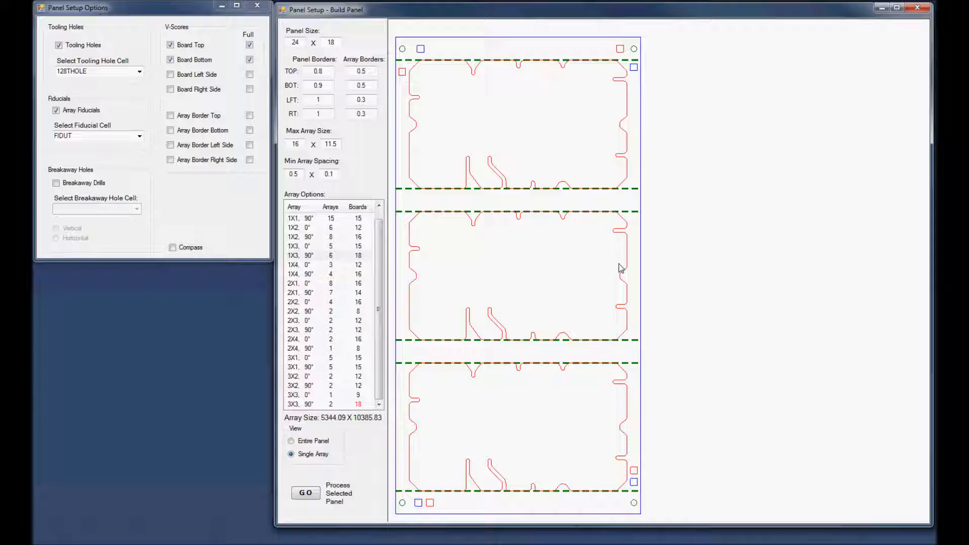
pyautogui.click(291, 441)
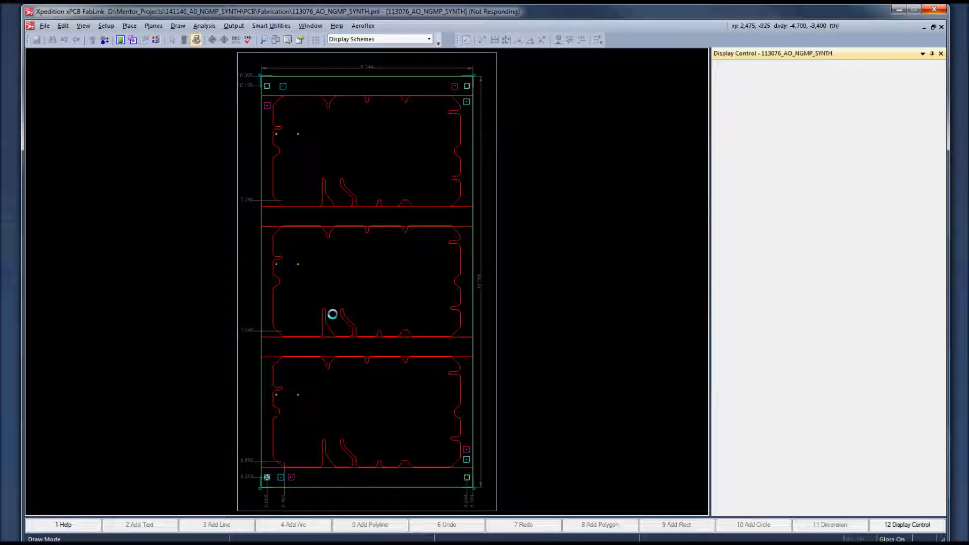
# Examine the generated array's dimensions, tooling holes, fiducials and scoring lines in xPCB FabLink, from the lower corner up to the top edge
pyautogui.scroll(-1, 347, 344)
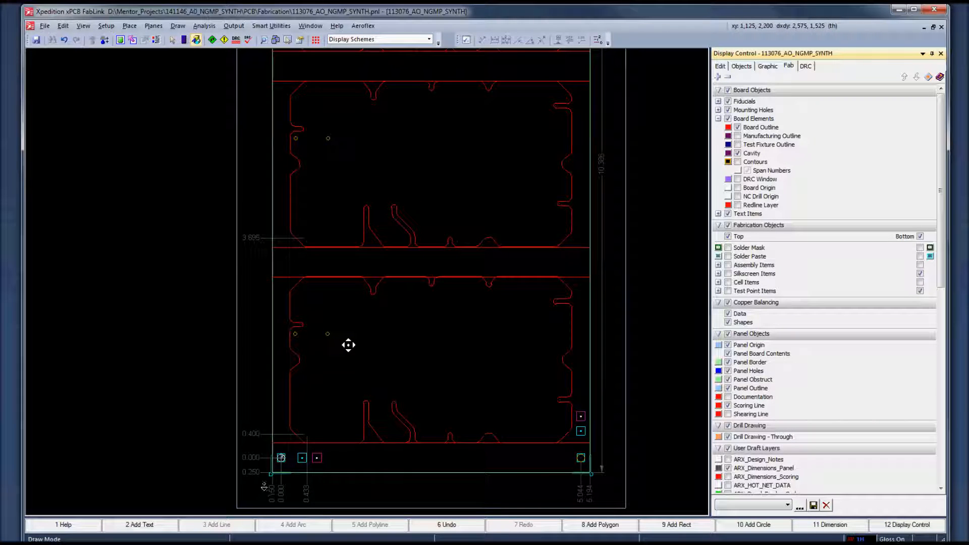
pyautogui.scroll(4, 264, 485)
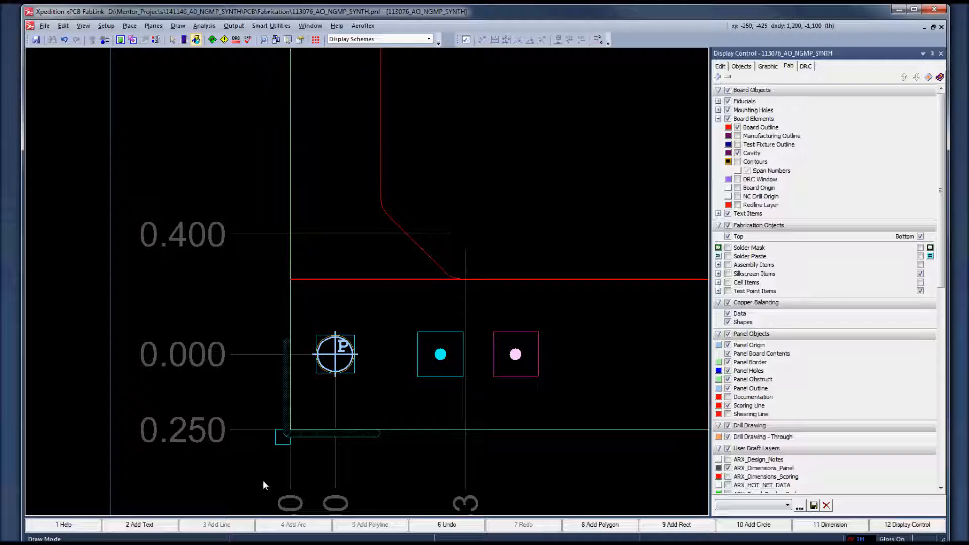
pyautogui.scroll(-3, 374, 354)
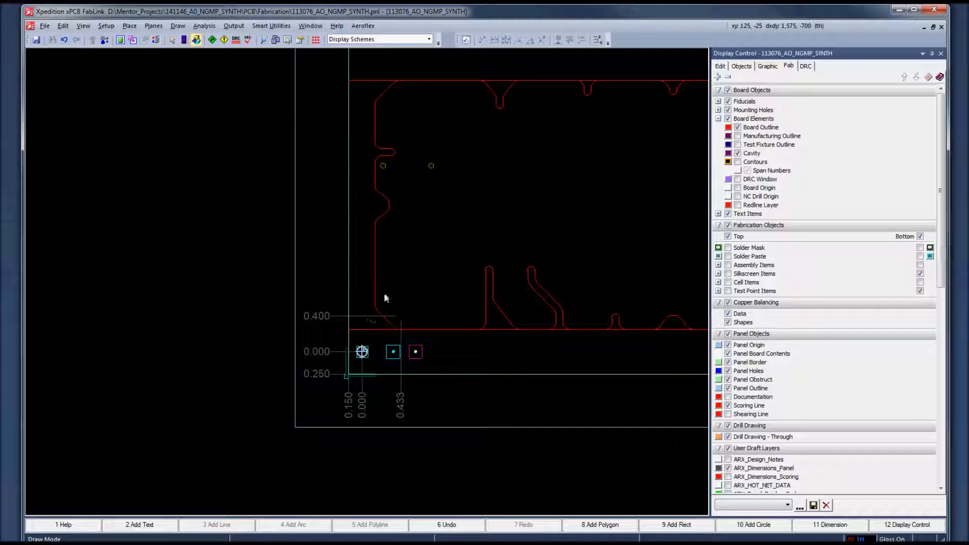
pyautogui.moveTo(374, 320); pyautogui.dragTo(344, 495, button='middle')
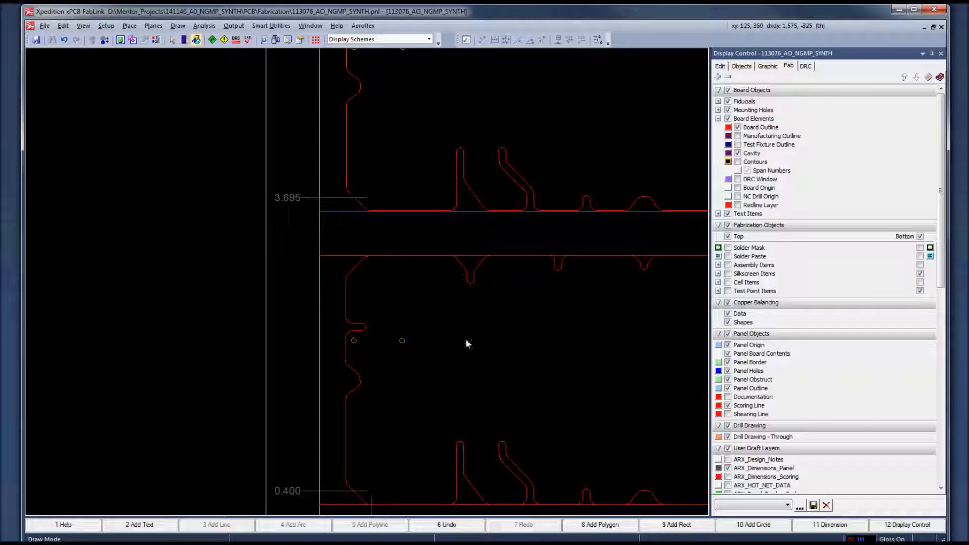
pyautogui.moveTo(475, 377); pyautogui.dragTo(457, 252, button='middle')
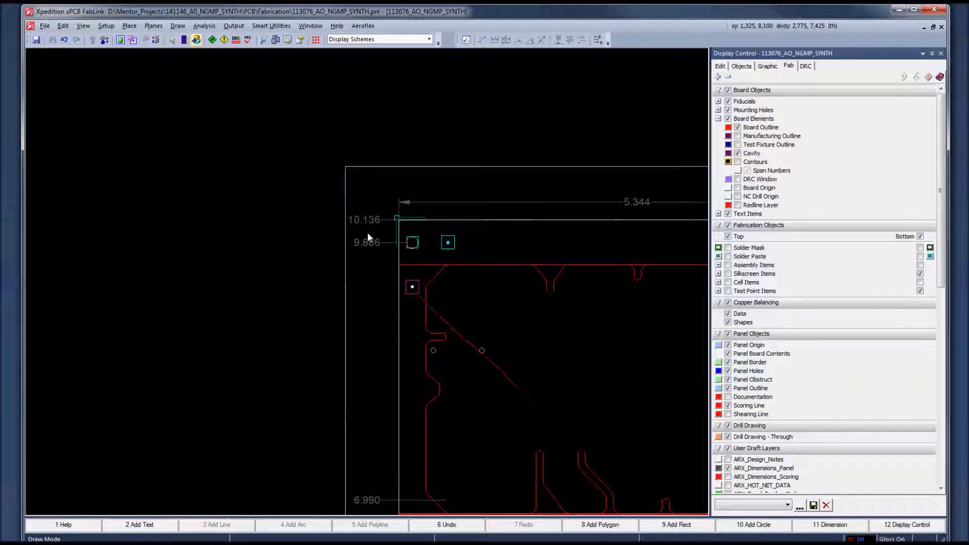
pyautogui.press('Home')
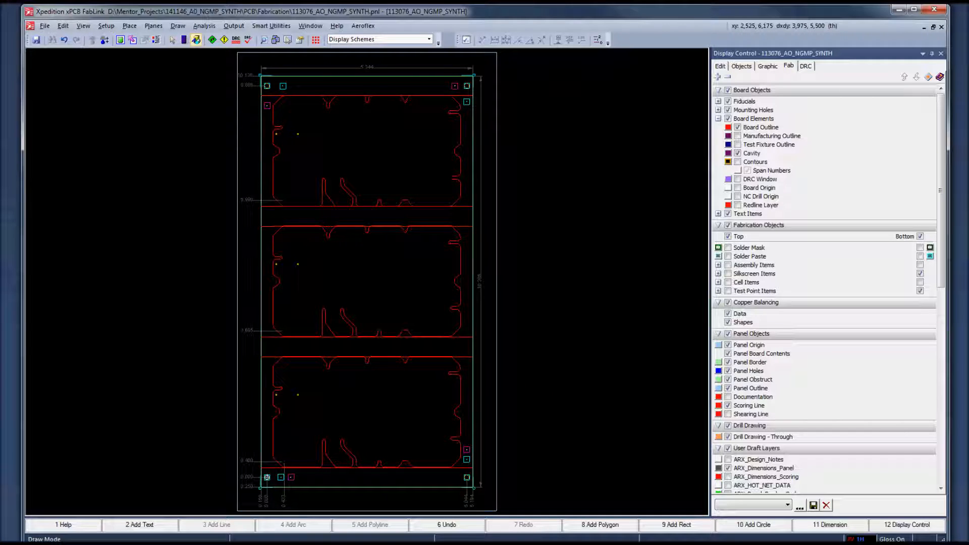